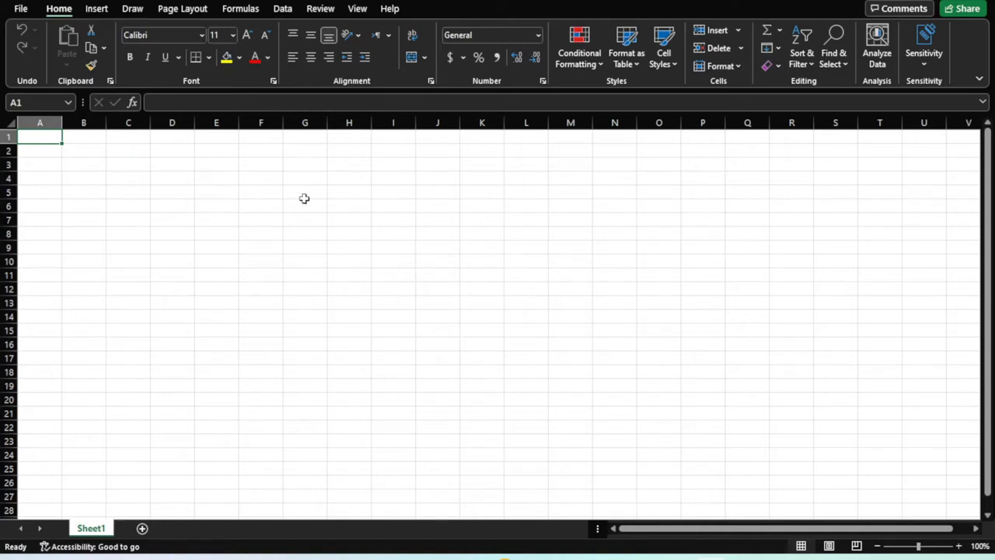
Import scopus (6).csv from the Downloads folder and load it into a new worksheet with comma as the delimiter.
{"action": "left_click", "coordinate": [287, 12]}
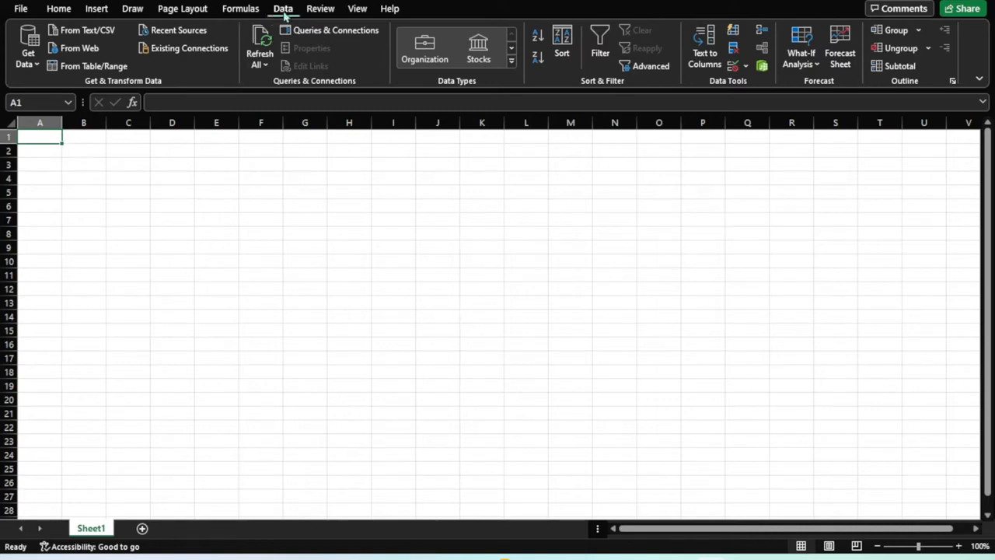
{"action": "left_click", "coordinate": [38, 65]}
{"action": "mouse_move", "coordinate": [83, 88]}
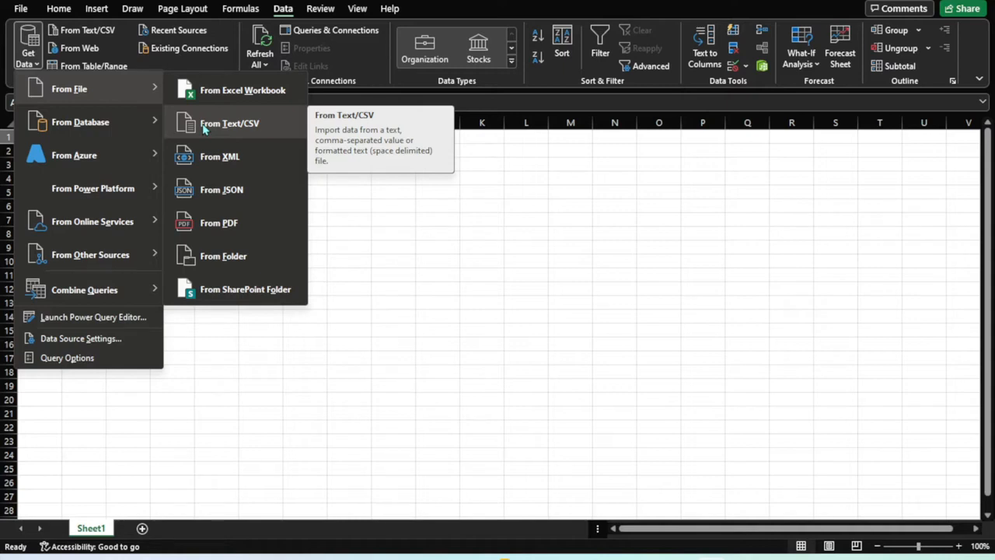
{"action": "left_click", "coordinate": [205, 126]}
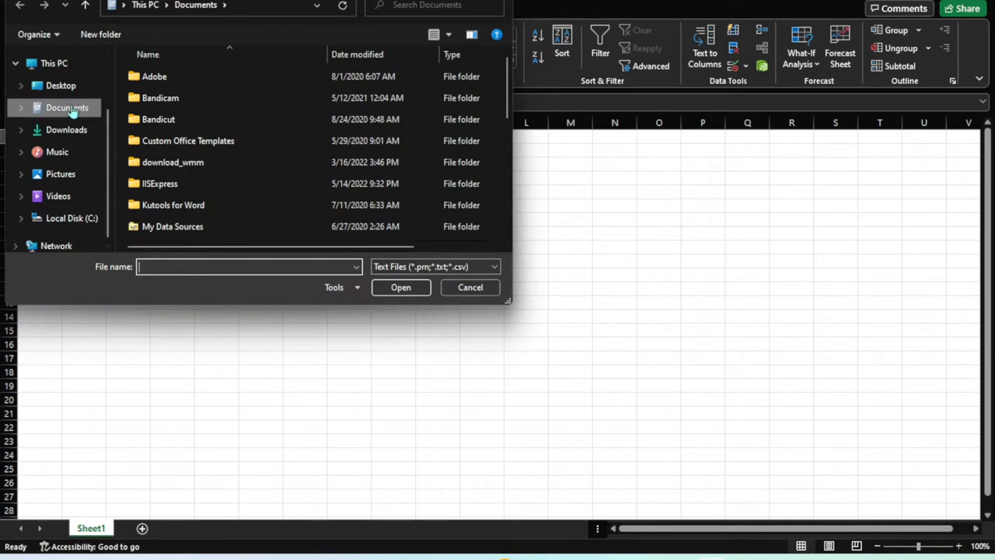
{"action": "left_click", "coordinate": [67, 131]}
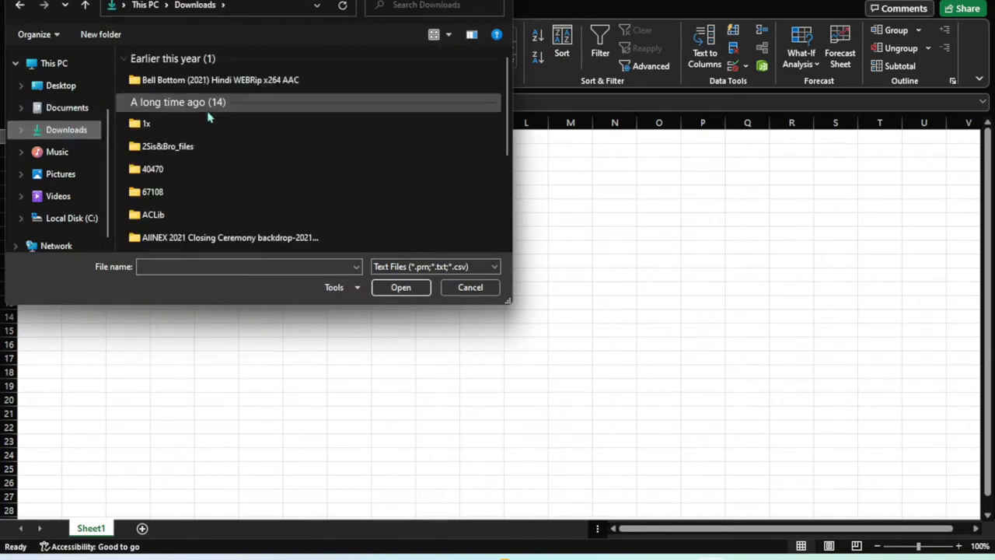
{"action": "scroll", "coordinate": [208, 117], "scroll_direction": "up", "scroll_amount": 3}
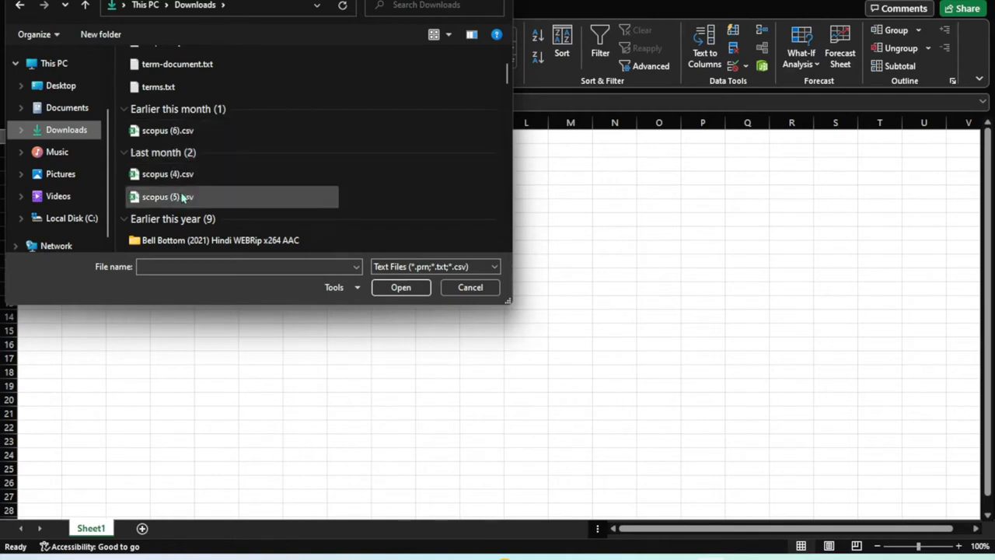
{"action": "left_click", "coordinate": [190, 138]}
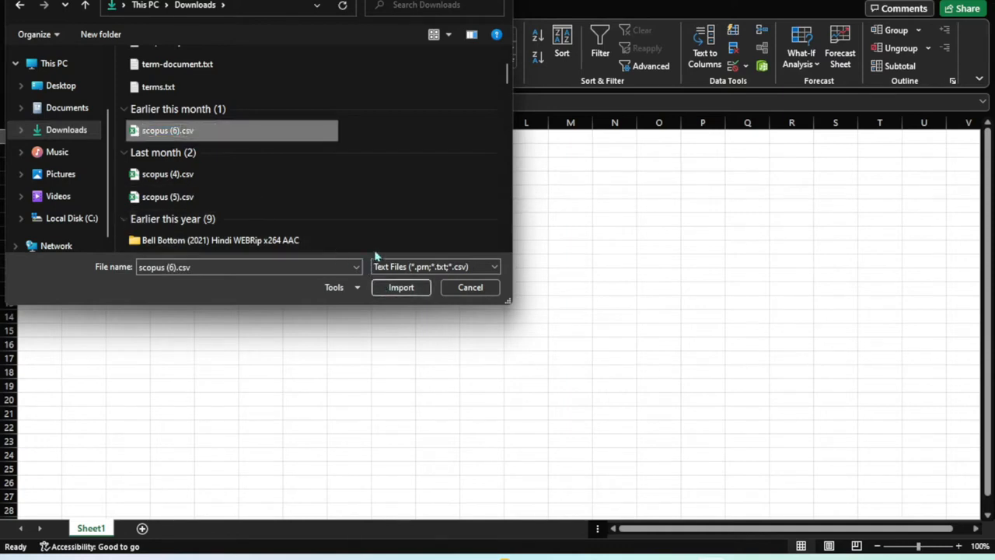
{"action": "left_click", "coordinate": [400, 287]}
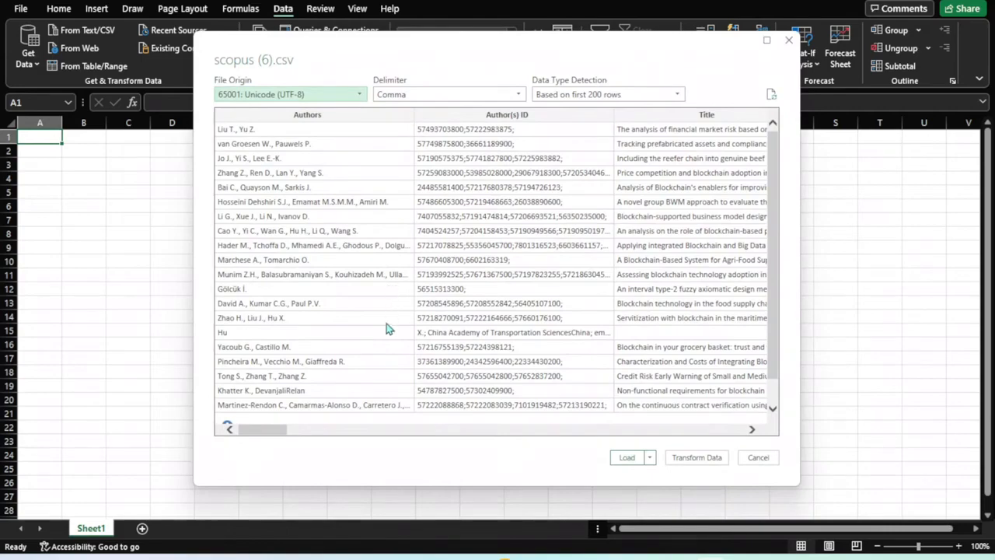
{"action": "left_click_drag", "start_coordinate": [274, 432], "coordinate": [299, 432]}
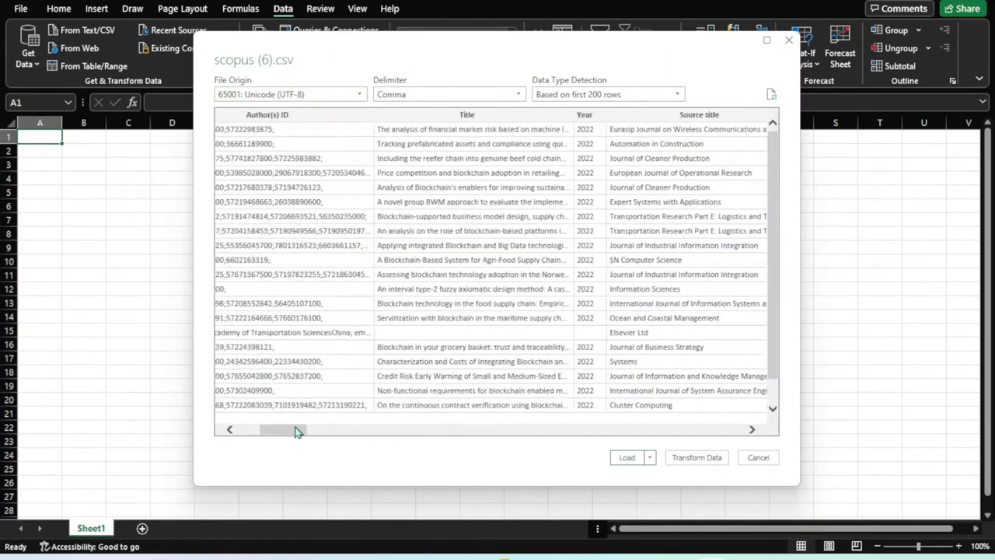
{"action": "left_click", "coordinate": [625, 458]}
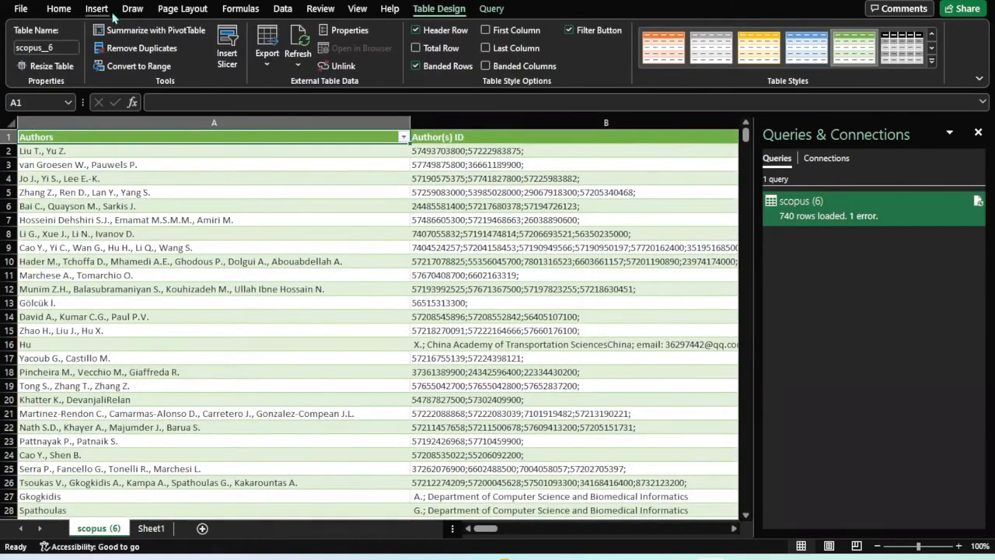
Import scopus (5).csv from the Downloads folder and load it into its own worksheet.
{"action": "left_click", "coordinate": [284, 11]}
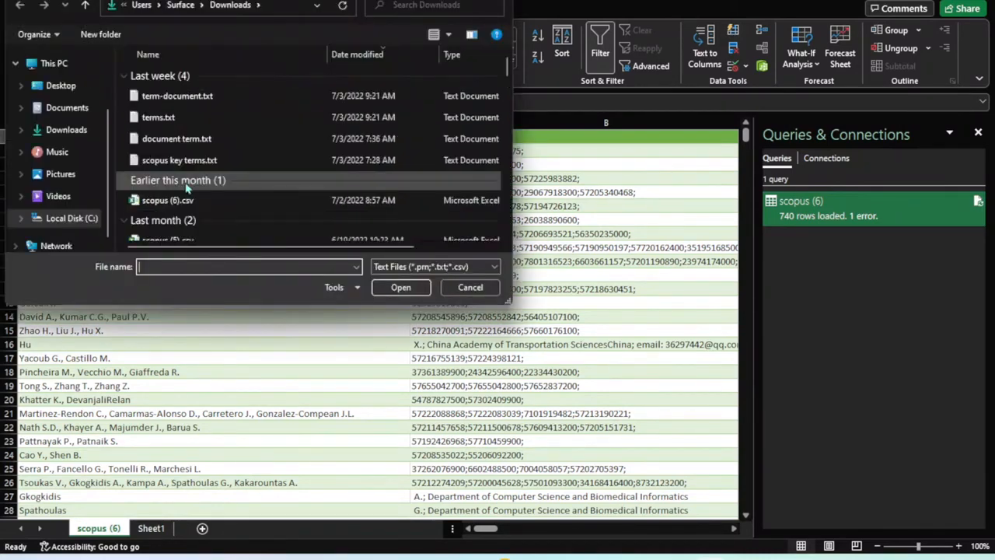
{"action": "scroll", "coordinate": [183, 214], "scroll_direction": "down", "scroll_amount": 1}
{"action": "left_click", "coordinate": [180, 194]}
{"action": "double_click", "coordinate": [180, 194]}
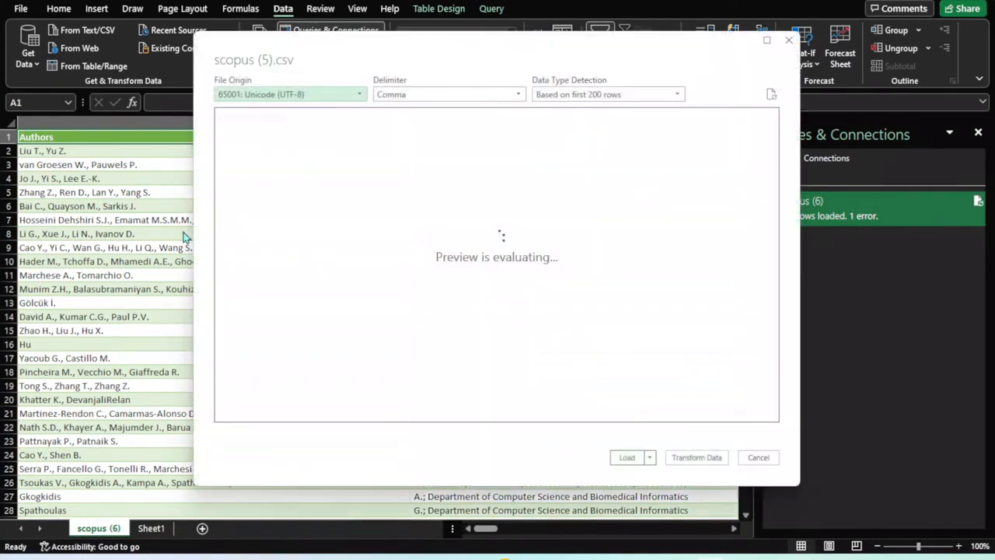
{"action": "left_click", "coordinate": [627, 459]}
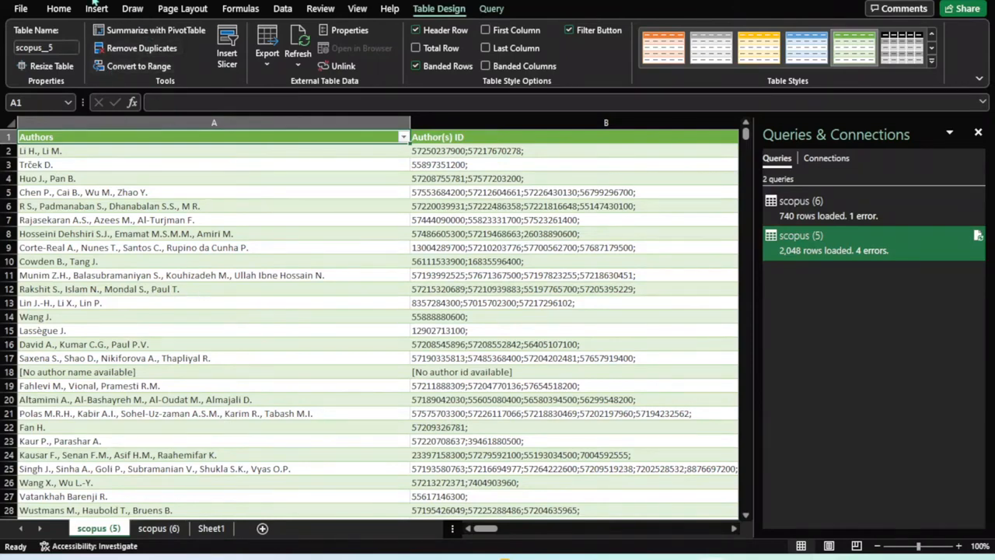
Import scopus (4).csv from the Downloads folder into its own worksheet, and delete the empty Sheet1.
{"action": "left_click", "coordinate": [283, 9]}
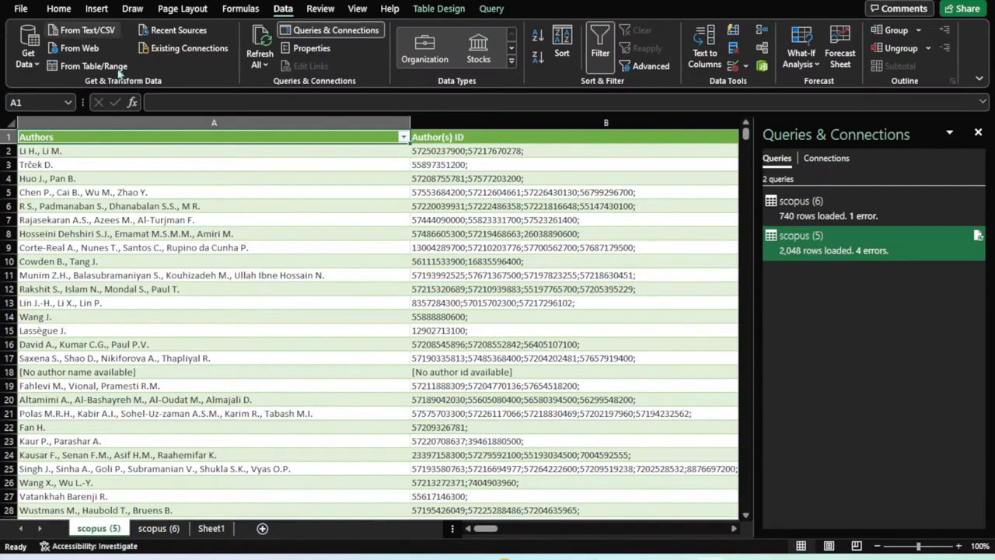
{"action": "scroll", "coordinate": [211, 216], "scroll_direction": "down", "scroll_amount": 2}
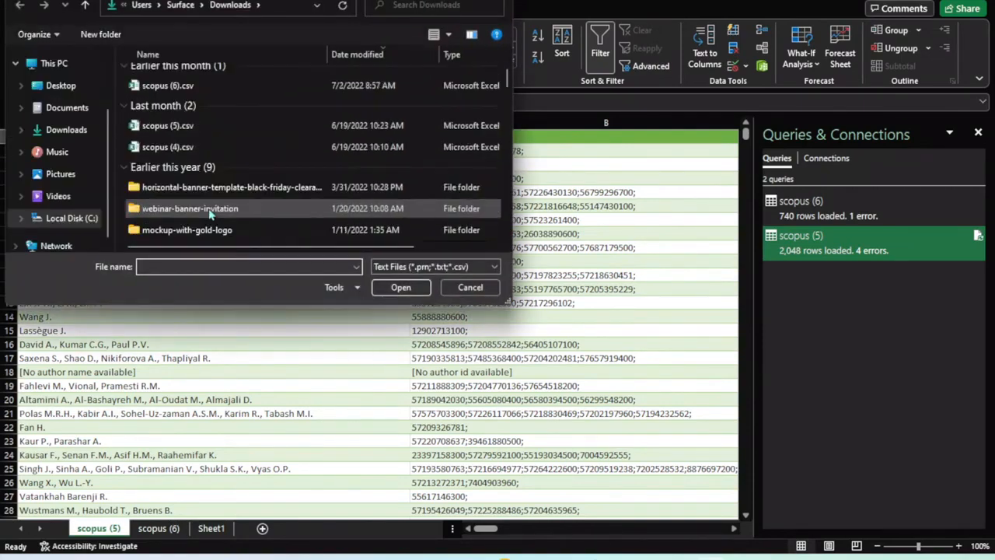
{"action": "double_click", "coordinate": [209, 148]}
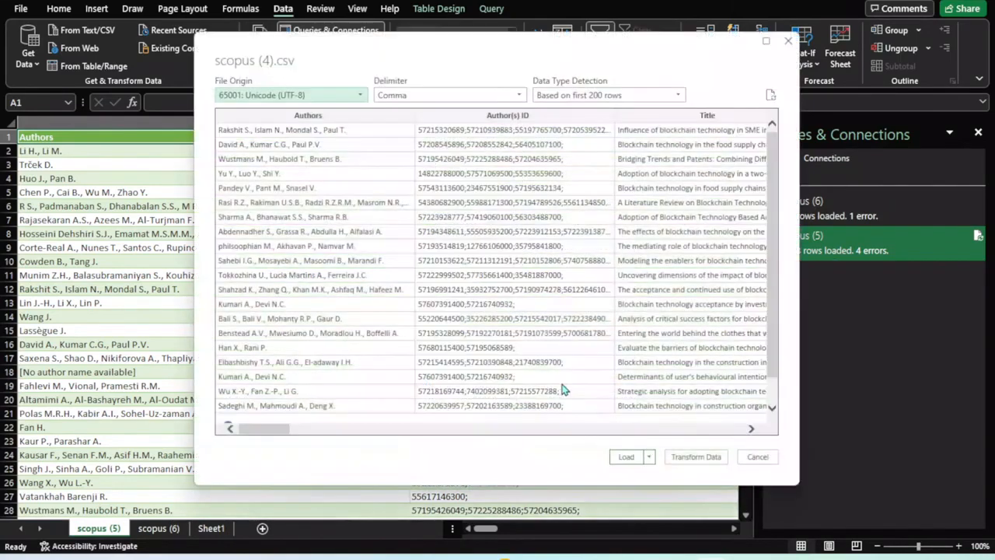
{"action": "left_click", "coordinate": [629, 457]}
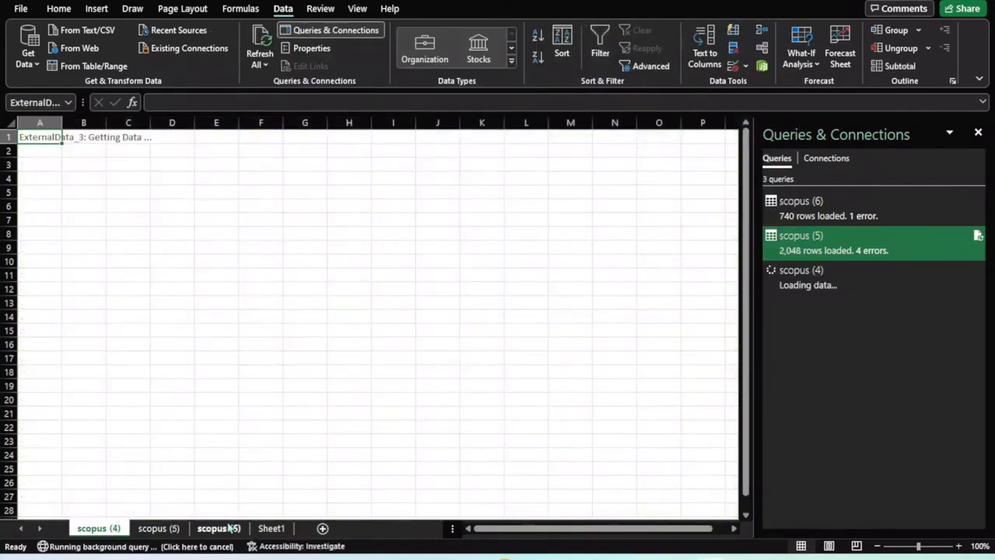
{"action": "right_click", "coordinate": [268, 529]}
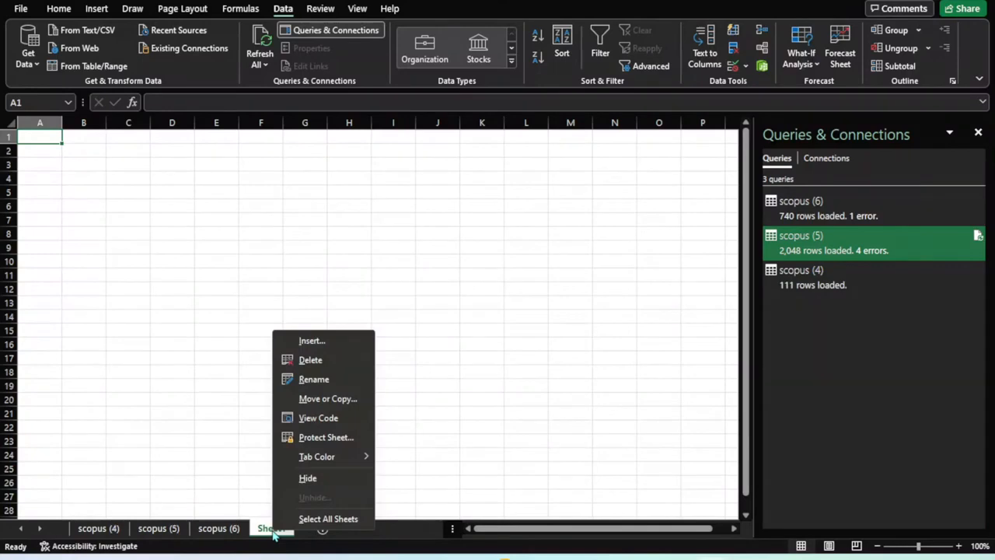
{"action": "left_click", "coordinate": [311, 360]}
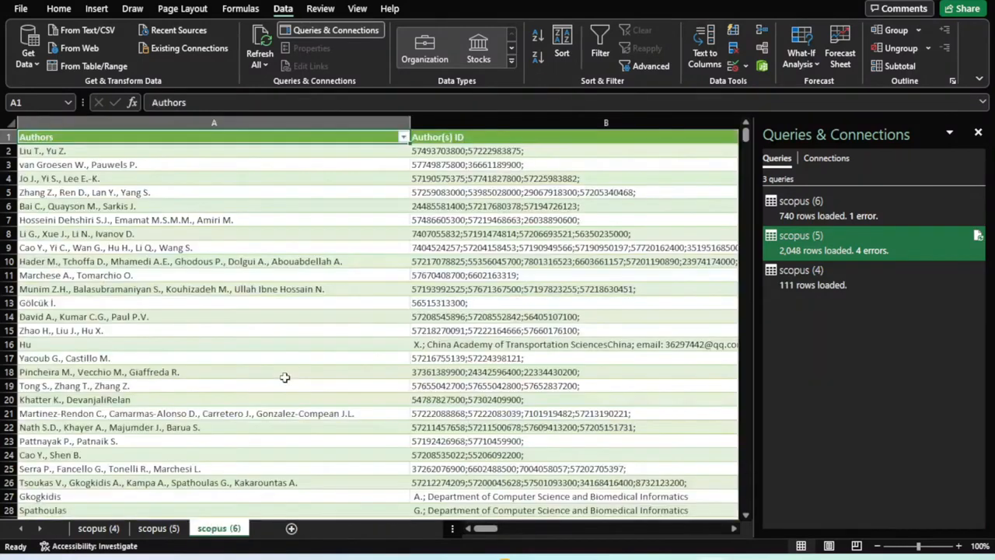
Compare the header rows of the scopus (4), scopus (5) and scopus (6) sheets for matching columns.
{"action": "left_click", "coordinate": [94, 530]}
{"action": "left_click", "coordinate": [148, 530]}
{"action": "left_click", "coordinate": [218, 529]}
{"action": "left_click", "coordinate": [154, 530]}
{"action": "left_click", "coordinate": [93, 528]}
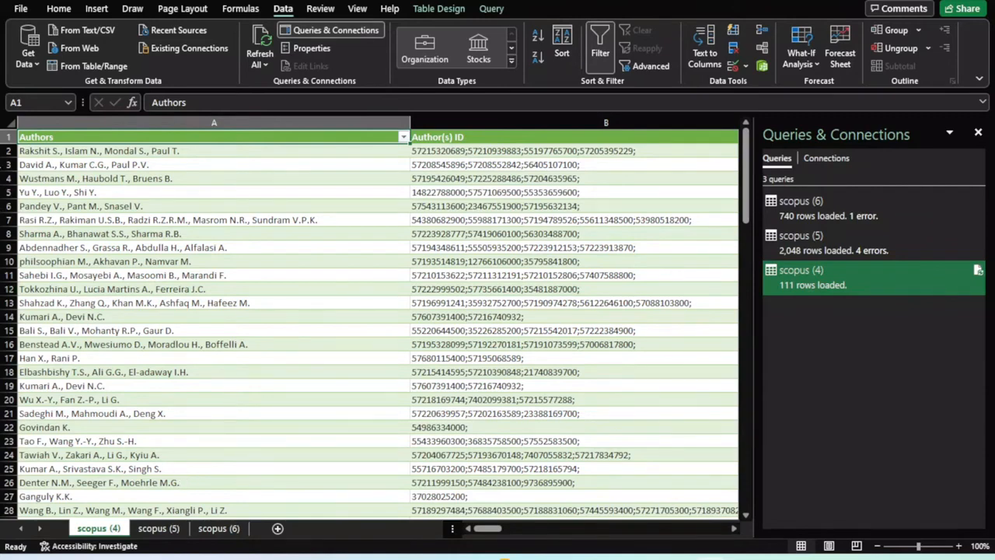
{"action": "left_click", "coordinate": [6, 137]}
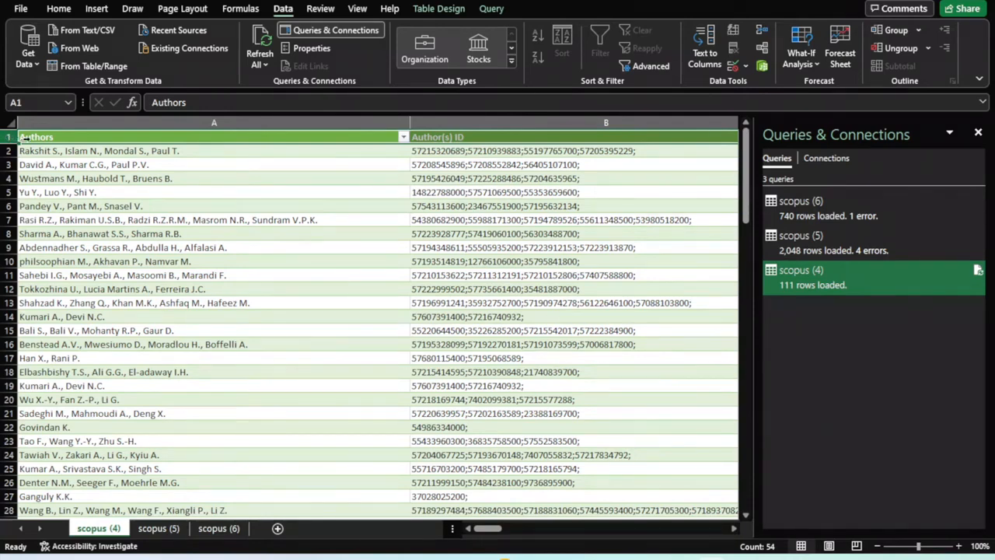
{"action": "left_click", "coordinate": [29, 138]}
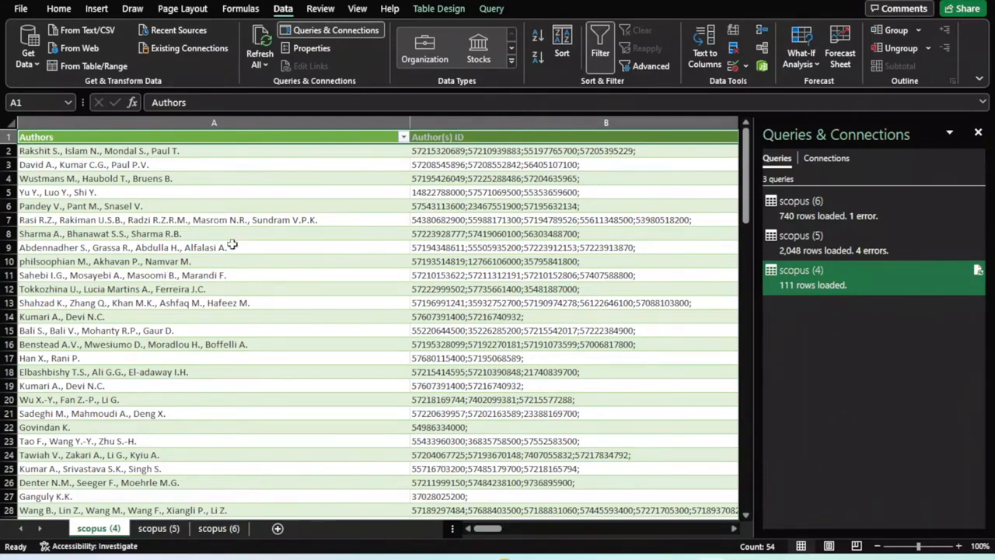
{"action": "left_click", "coordinate": [158, 531]}
{"action": "key", "text": "ctrl+Page_Down"}
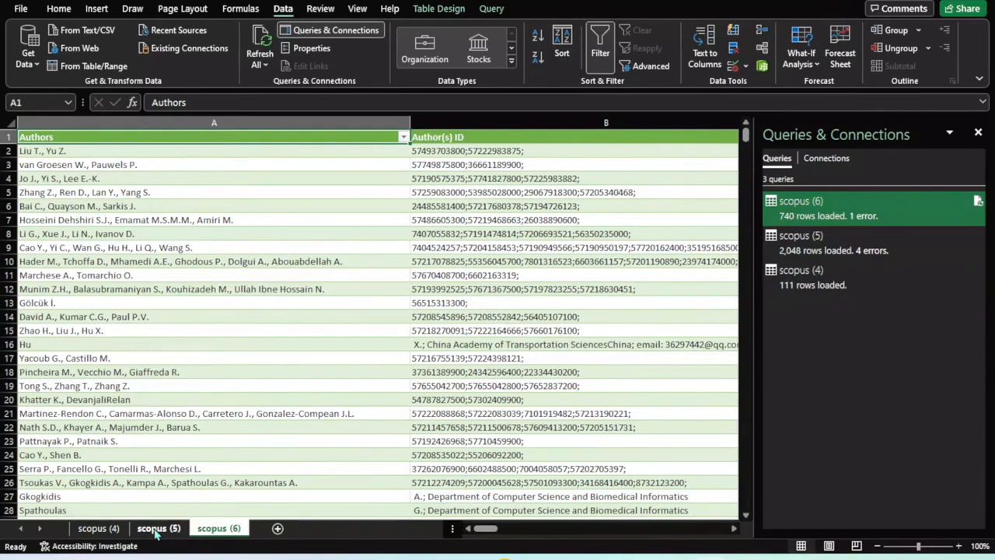
{"action": "left_click", "coordinate": [158, 532]}
{"action": "left_click", "coordinate": [108, 531]}
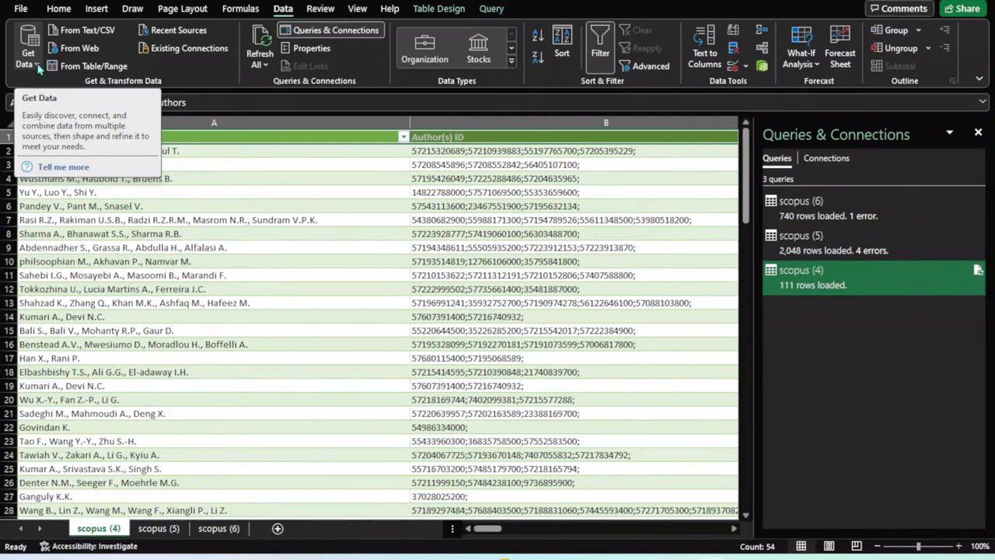
Create a blank query with the formula =Excel.CurrentWorkbook() and remove its Name column.
{"action": "left_click", "coordinate": [38, 68]}
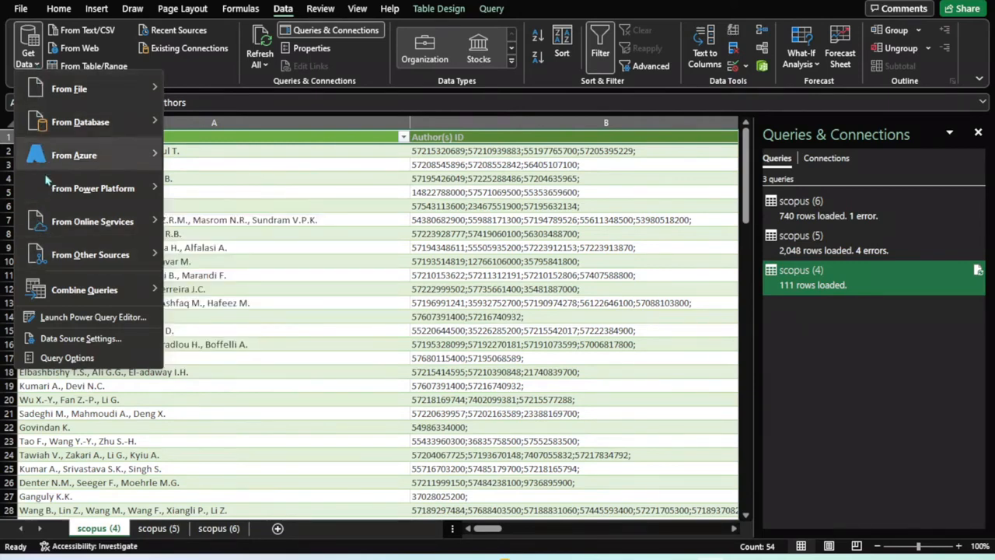
{"action": "mouse_move", "coordinate": [67, 256]}
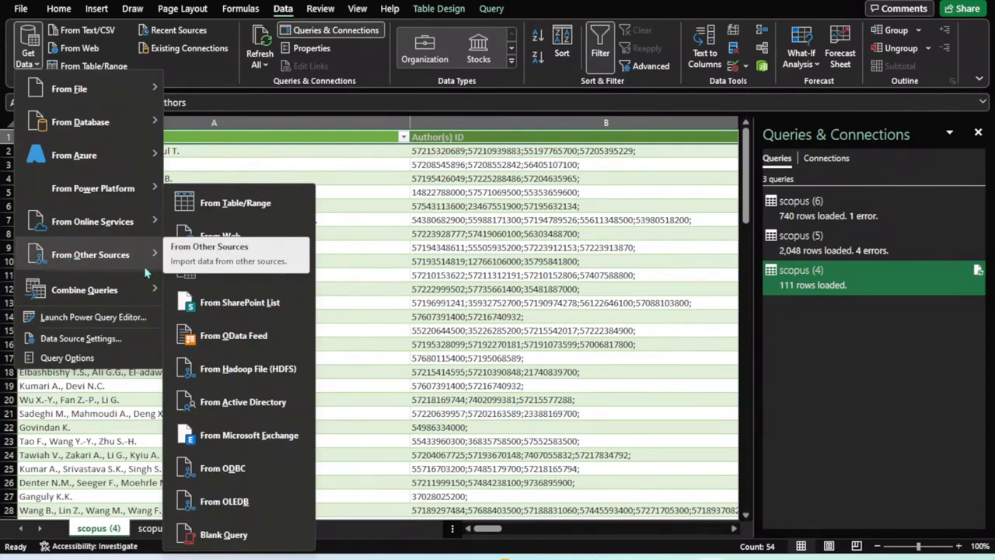
{"action": "left_click", "coordinate": [220, 537]}
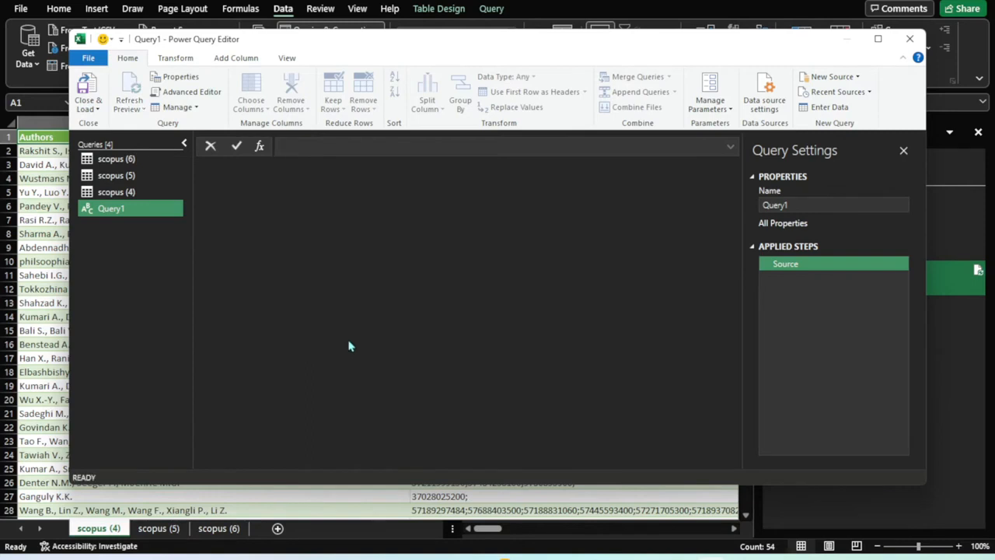
{"action": "type", "text": "=excel"}
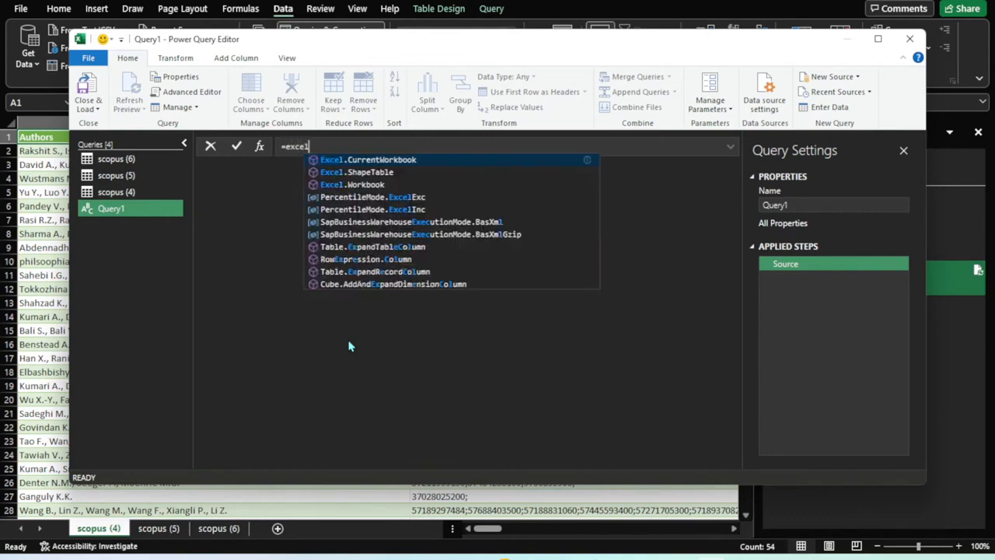
{"action": "left_click", "coordinate": [429, 161]}
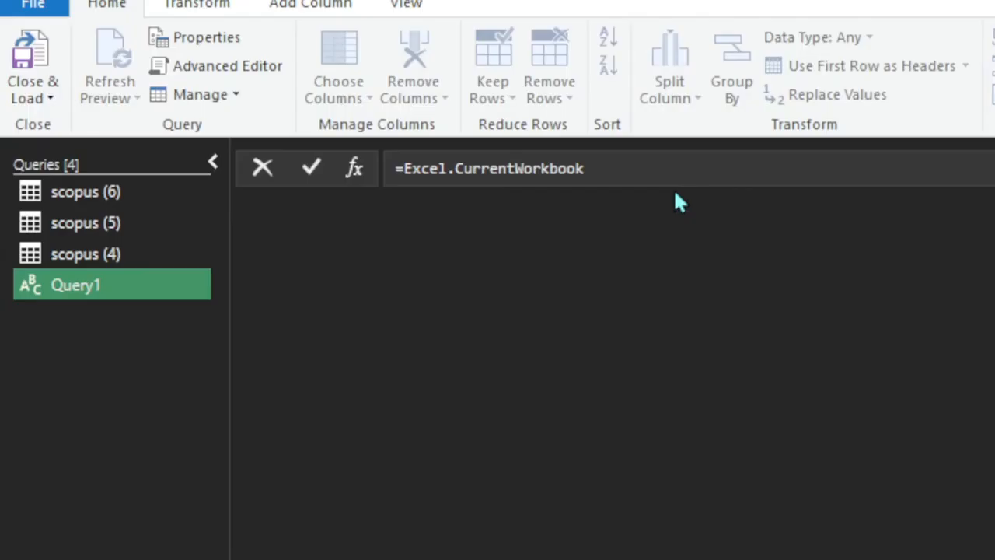
{"action": "type", "text": "()"}
{"action": "key", "text": "Return"}
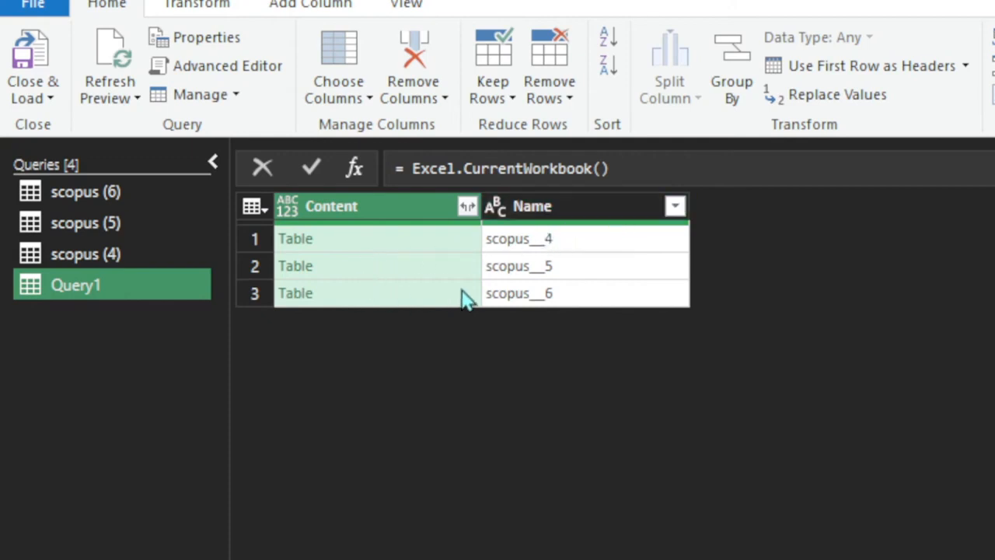
{"action": "left_click", "coordinate": [593, 212]}
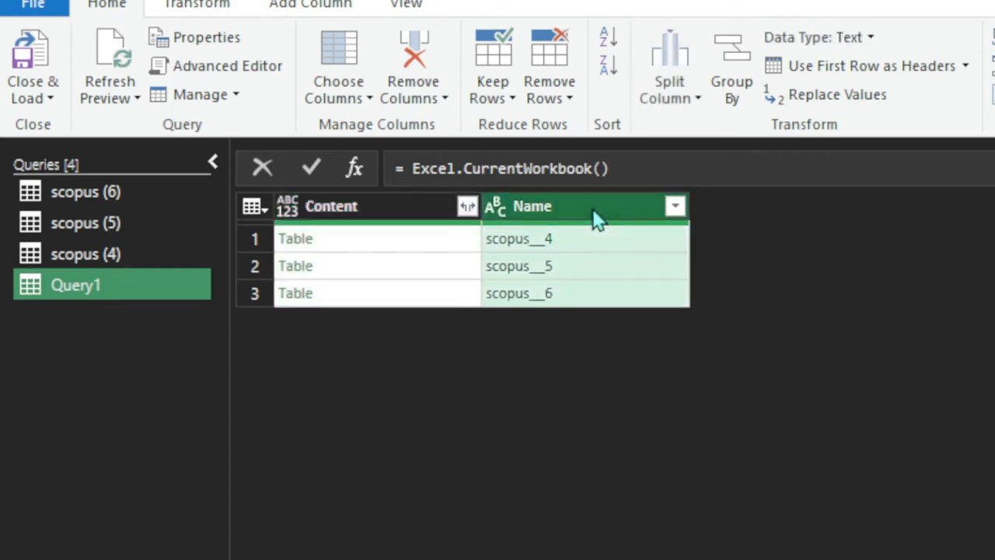
{"action": "key", "text": "Delete"}
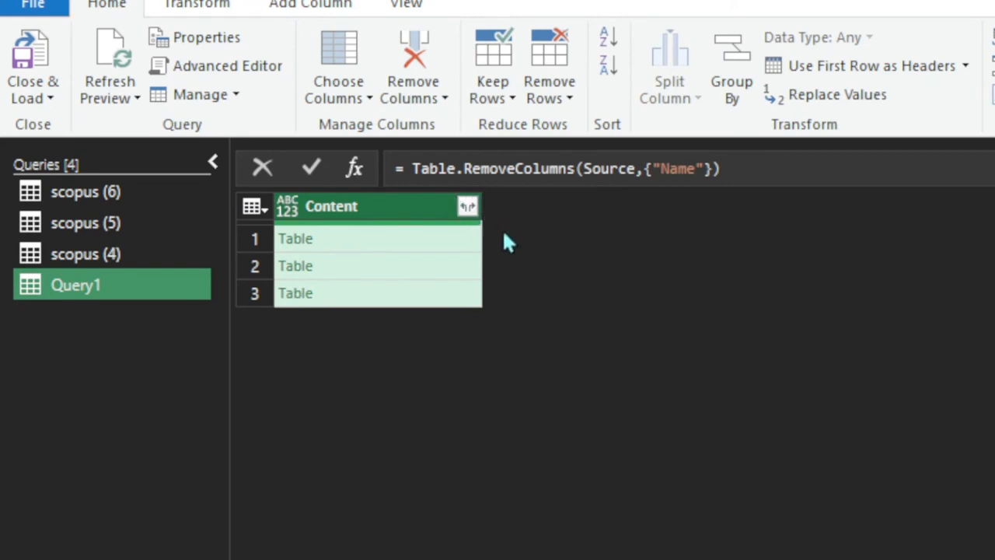
Expand the Content column into all of its table columns, keeping the original column name as prefix.
{"action": "left_click", "coordinate": [467, 208]}
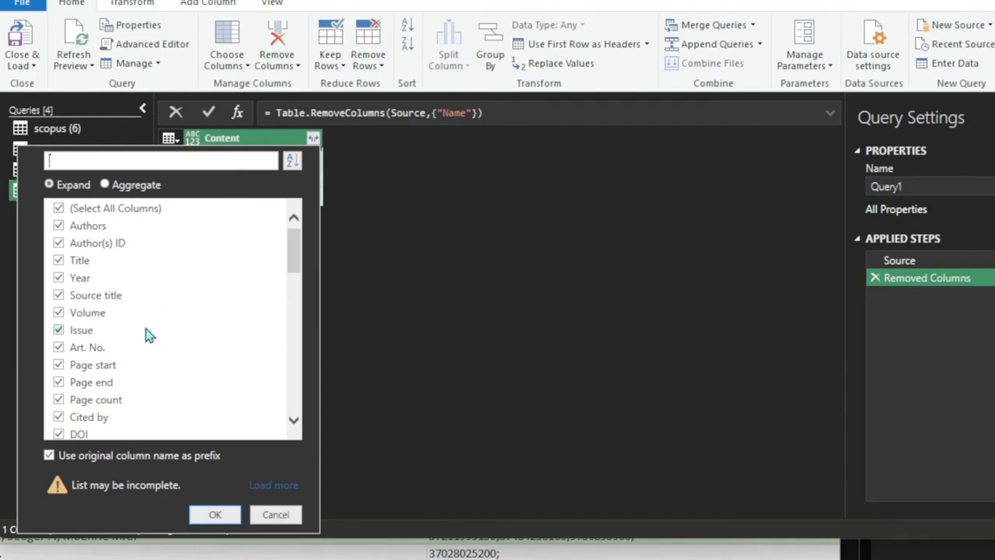
{"action": "scroll", "coordinate": [149, 334], "scroll_direction": "down", "scroll_amount": 9}
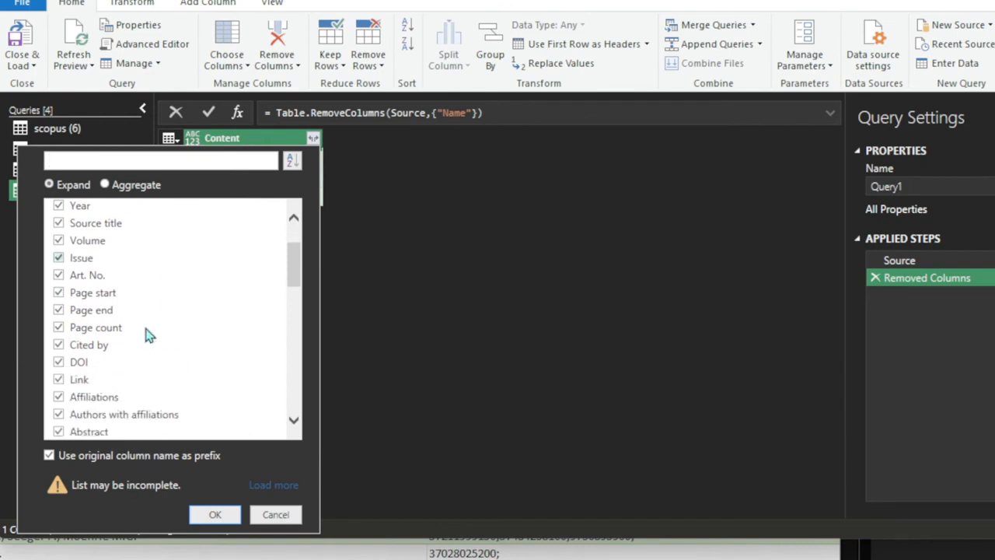
{"action": "scroll", "coordinate": [150, 334], "scroll_direction": "down", "scroll_amount": 5}
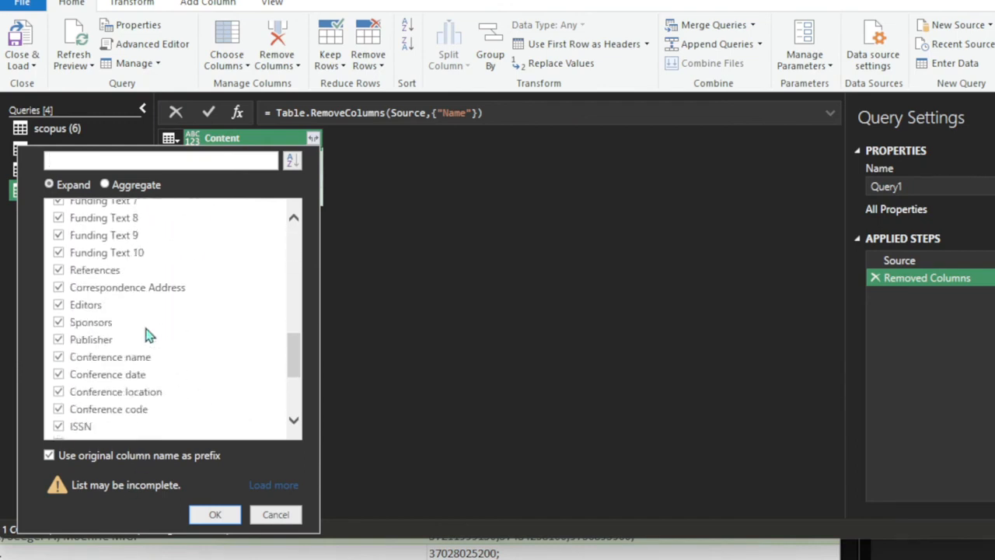
{"action": "scroll", "coordinate": [149, 335], "scroll_direction": "up", "scroll_amount": 14}
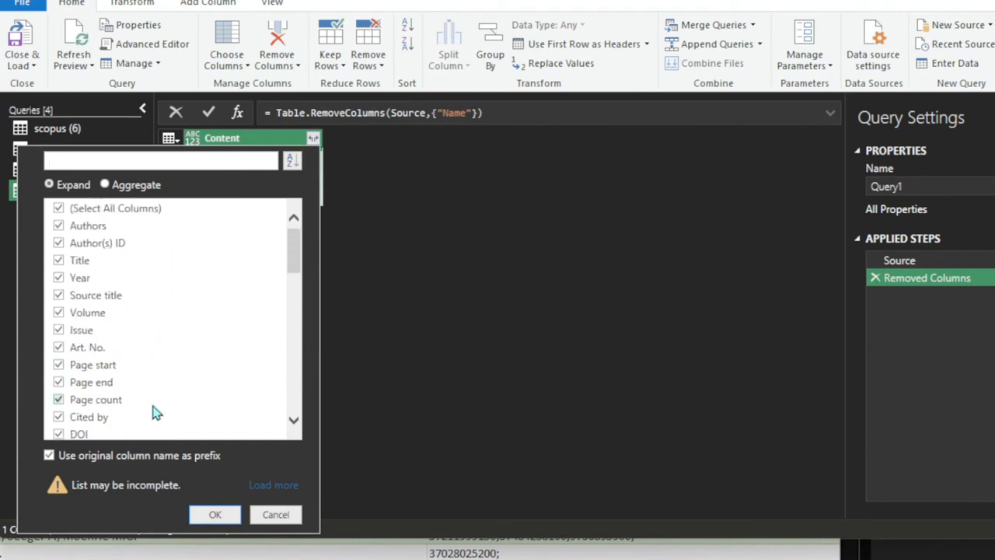
{"action": "left_click", "coordinate": [213, 514]}
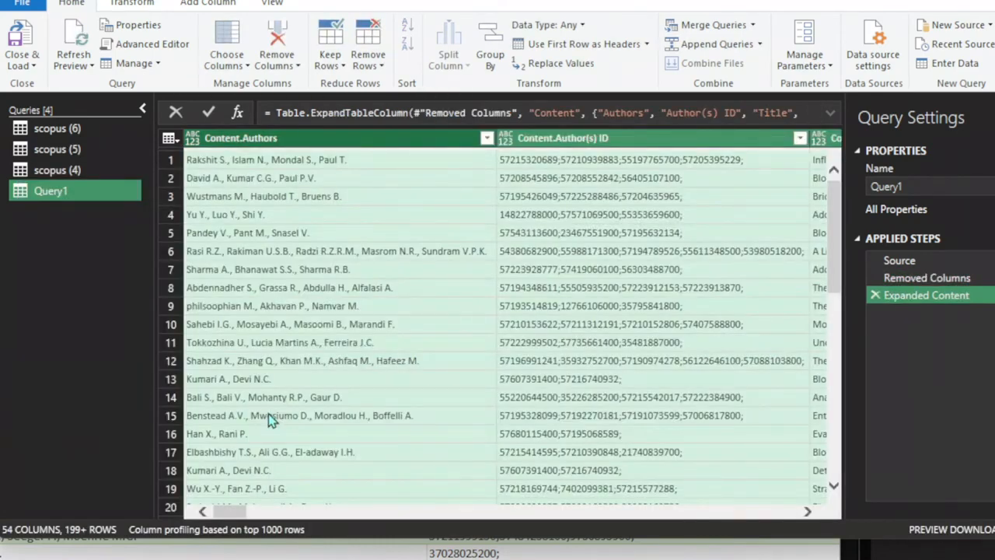
Remove duplicate rows from the expanded query, and close and load the combined table into its own worksheet.
{"action": "mouse_move", "coordinate": [228, 512]}
{"action": "left_mouse_down"}
{"action": "mouse_move", "coordinate": [410, 520]}
{"action": "mouse_move", "coordinate": [224, 516]}
{"action": "left_mouse_up"}
{"action": "scroll", "coordinate": [339, 428], "scroll_direction": "down", "scroll_amount": 10}
{"action": "scroll", "coordinate": [342, 423], "scroll_direction": "down", "scroll_amount": 20}
{"action": "scroll", "coordinate": [342, 424], "scroll_direction": "down", "scroll_amount": 20}
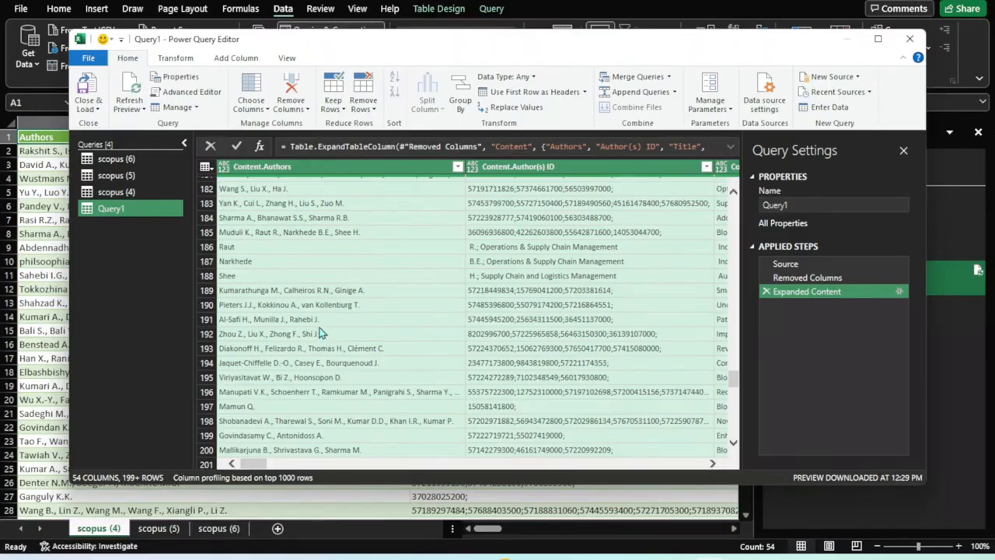
{"action": "left_click", "coordinate": [374, 113]}
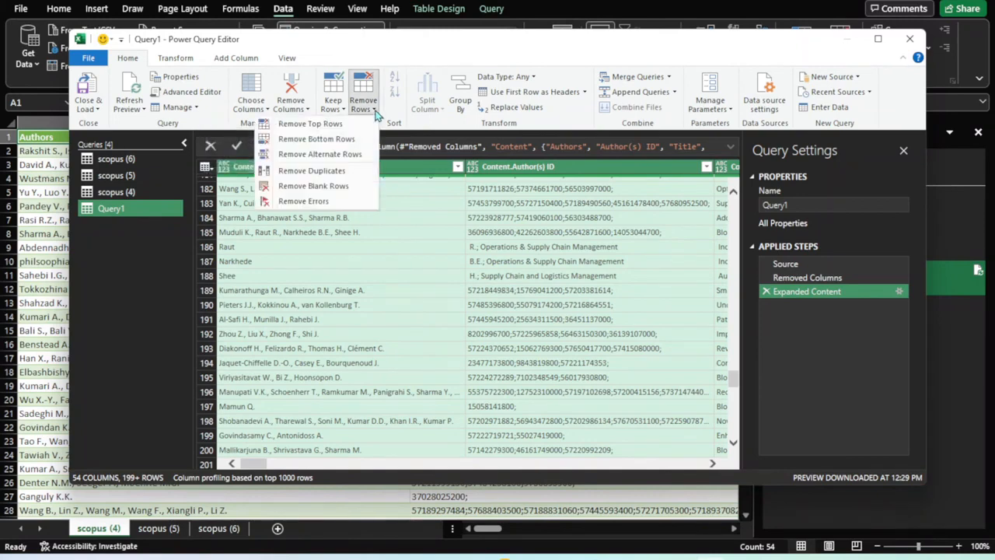
{"action": "left_click", "coordinate": [320, 171]}
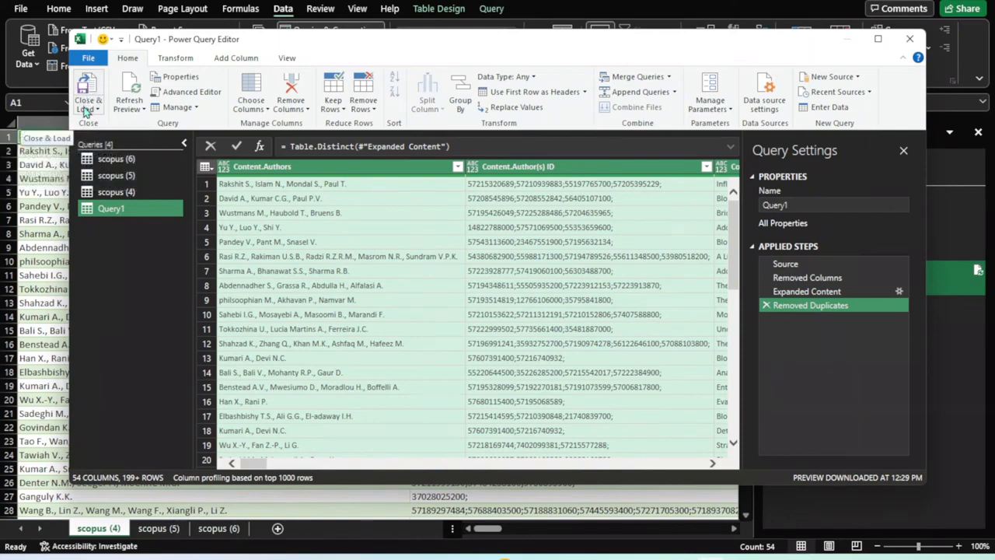
{"action": "left_click", "coordinate": [87, 111]}
{"action": "left_click", "coordinate": [88, 93]}
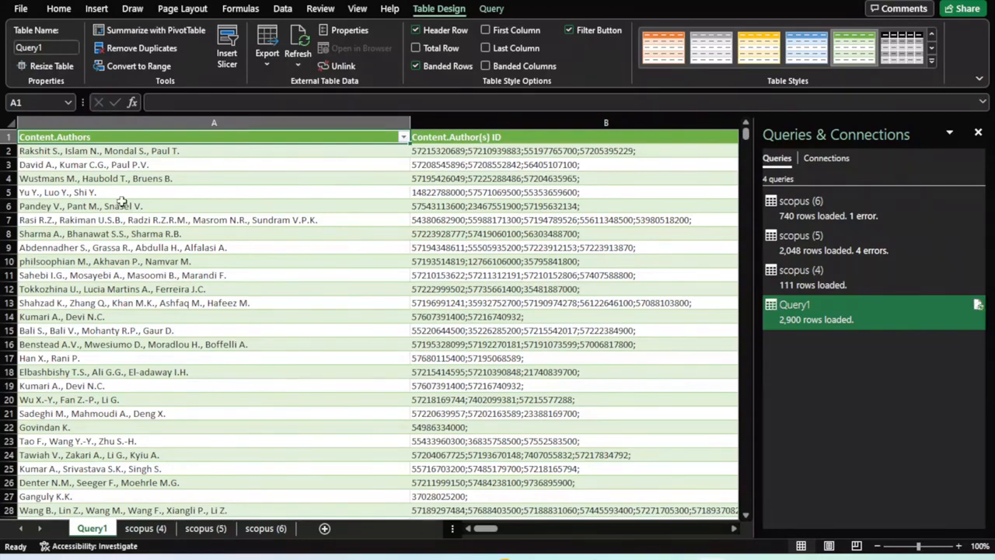
Close the Queries & Connections pane and examine the combined table's rows and columns, from authors through funding texts and references.
{"action": "scroll", "coordinate": [182, 229], "scroll_direction": "down", "scroll_amount": 14}
{"action": "scroll", "coordinate": [550, 175], "scroll_direction": "down", "scroll_amount": 2}
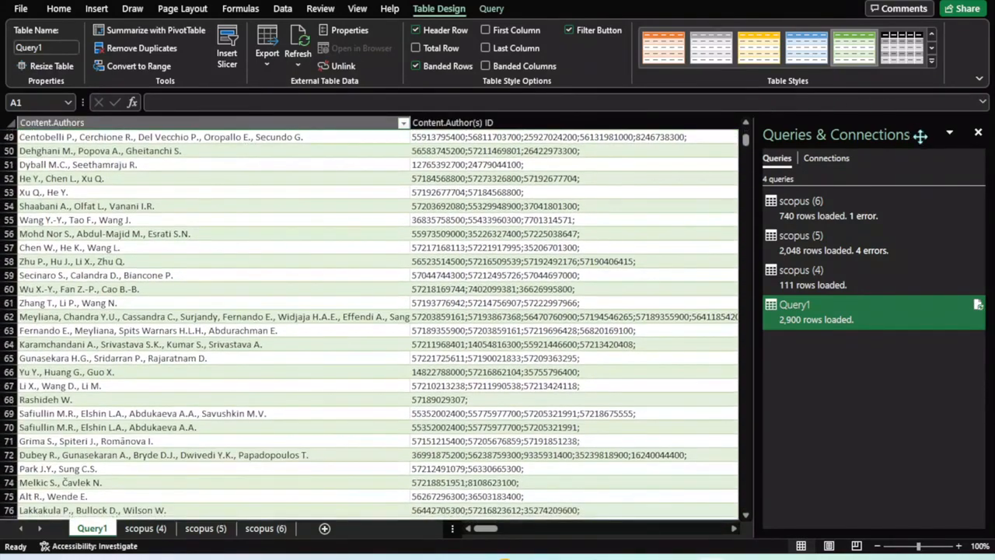
{"action": "left_click", "coordinate": [979, 132]}
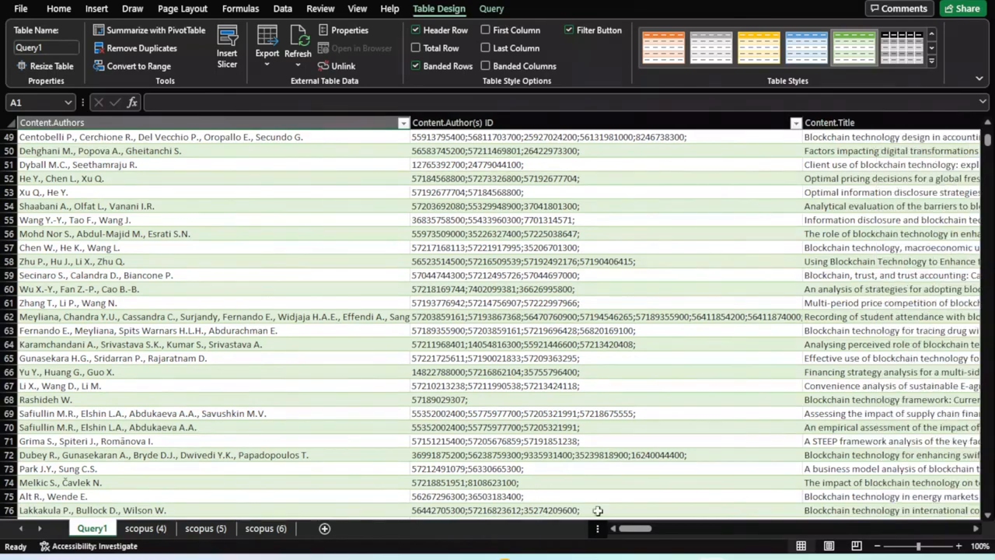
{"action": "left_click_drag", "start_coordinate": [631, 529], "coordinate": [839, 533]}
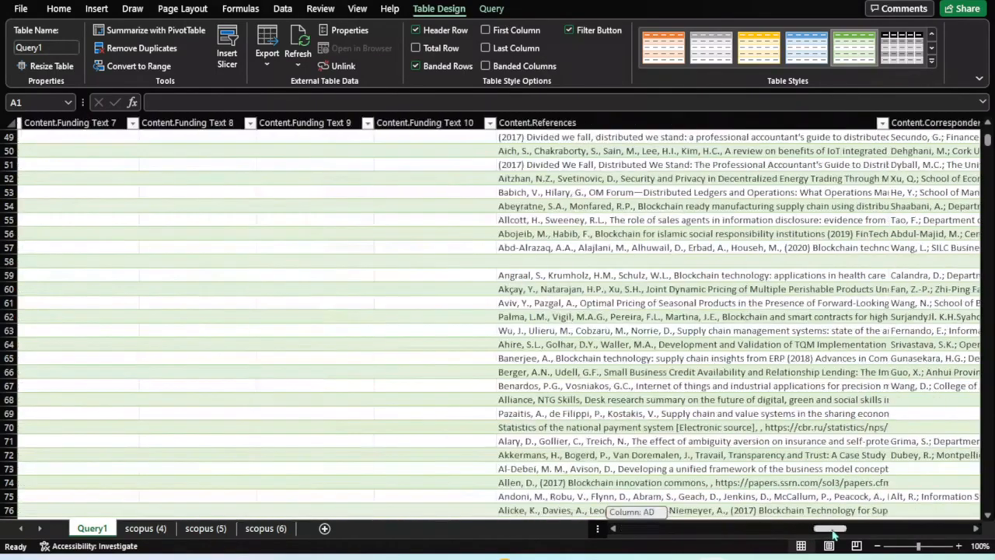
{"action": "scroll", "coordinate": [762, 415], "scroll_direction": "up", "scroll_amount": 15}
{"action": "scroll", "coordinate": [458, 225], "scroll_direction": "up", "scroll_amount": 1}
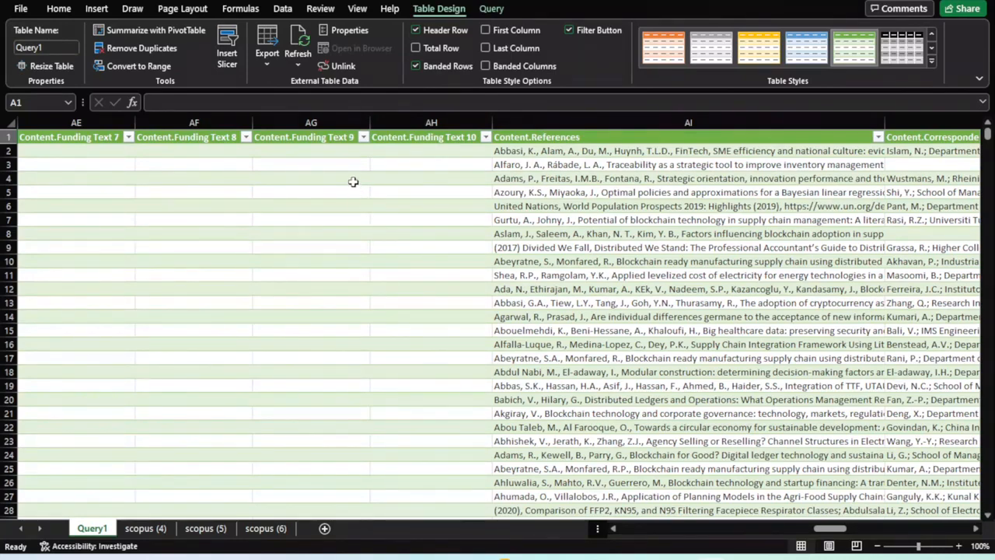
{"action": "scroll", "coordinate": [353, 183], "scroll_direction": "down", "scroll_amount": 3}
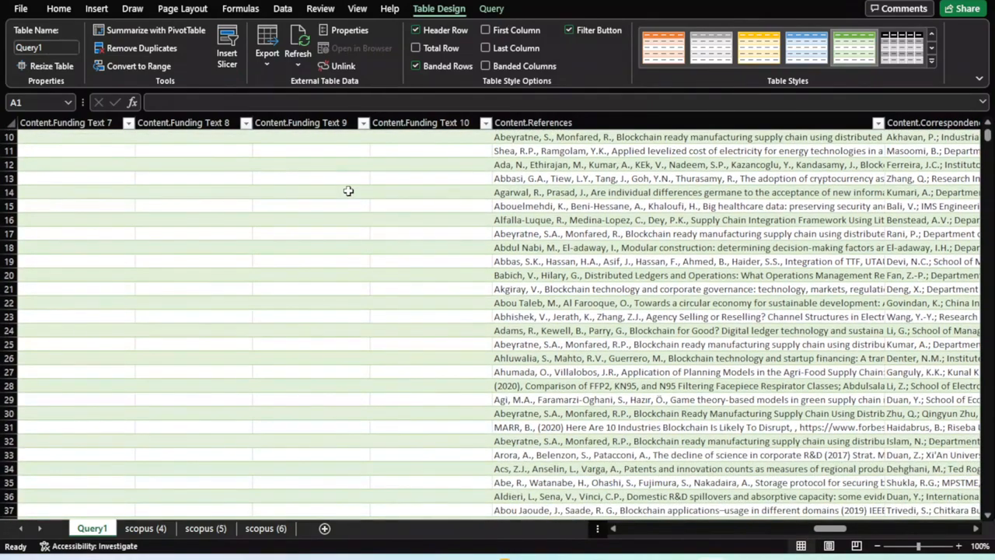
{"action": "scroll", "coordinate": [350, 195], "scroll_direction": "down", "scroll_amount": 9}
{"action": "scroll", "coordinate": [353, 205], "scroll_direction": "down", "scroll_amount": 15}
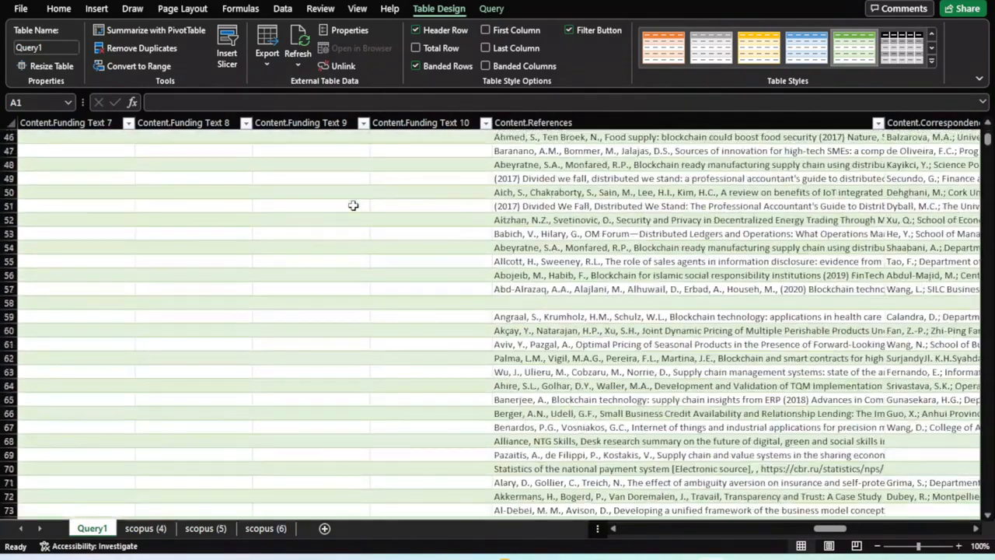
{"action": "scroll", "coordinate": [456, 239], "scroll_direction": "down", "scroll_amount": 5}
{"action": "scroll", "coordinate": [456, 239], "scroll_direction": "up", "scroll_amount": 11}
{"action": "left_click_drag", "start_coordinate": [831, 530], "coordinate": [530, 501]}
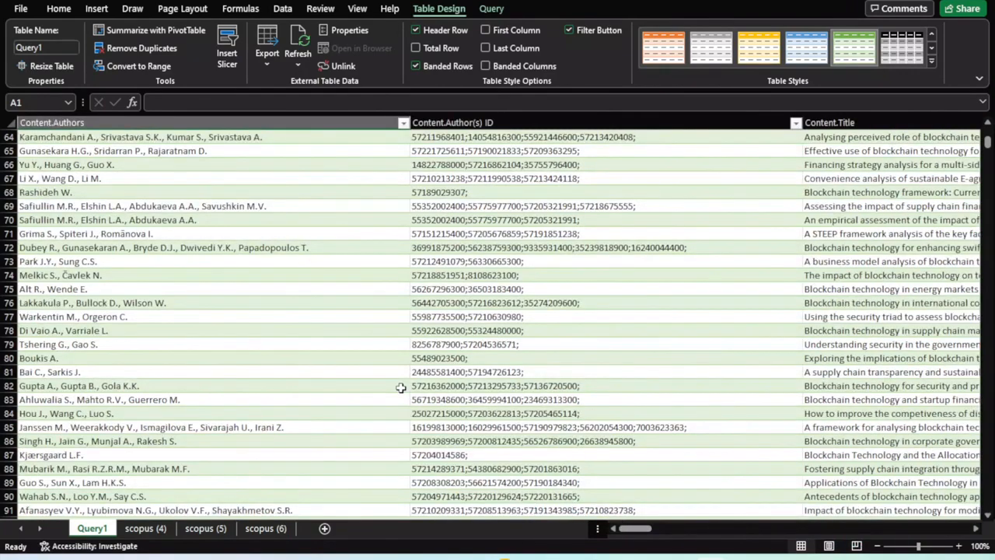